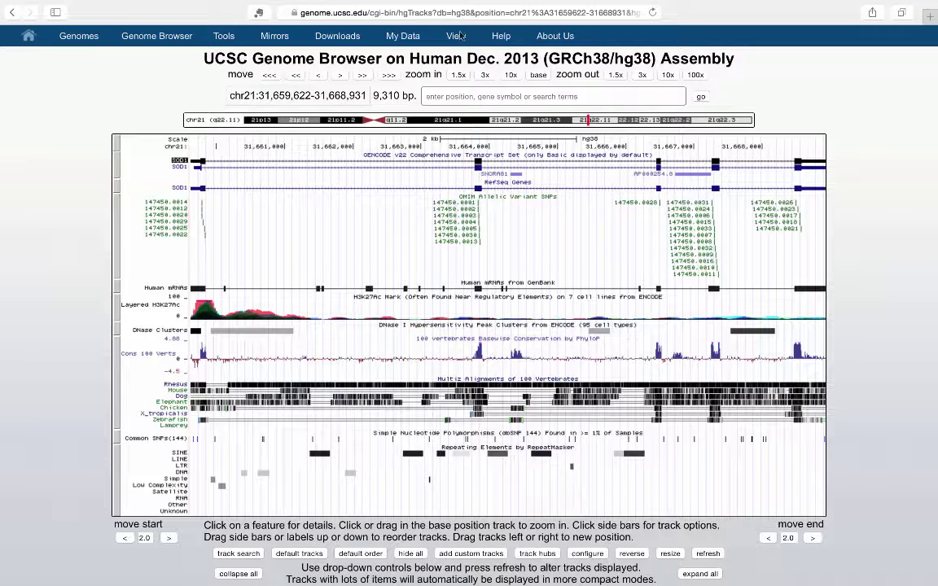
# Show the View menu options for the hg38 SOD1 region chr21:31,659,622-31,668,931.
pyautogui.moveTo(456, 37)
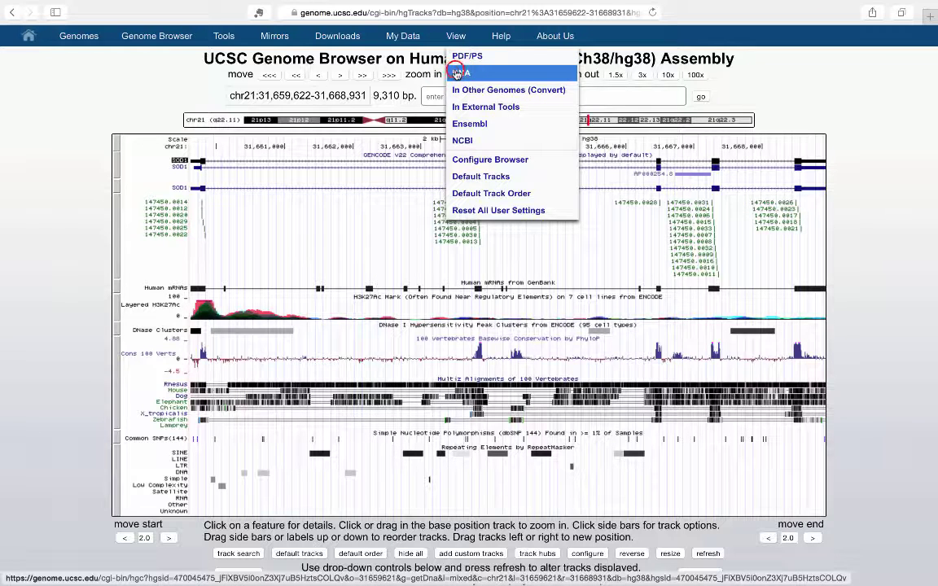
# Retrieve the plain DNA of chr21:31,659,622-31,668,931, then go back to the browser.
pyautogui.click(457, 74)
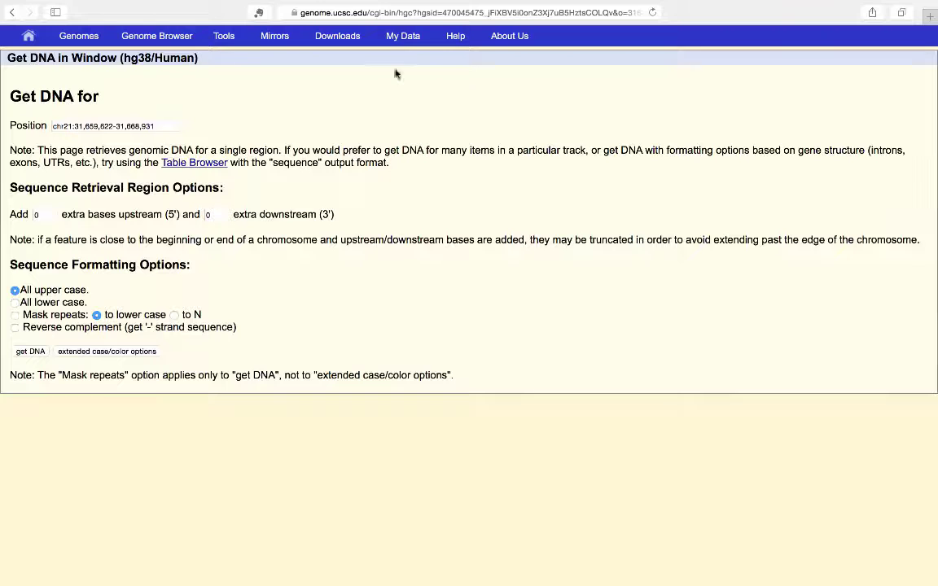
pyautogui.click(16, 13)
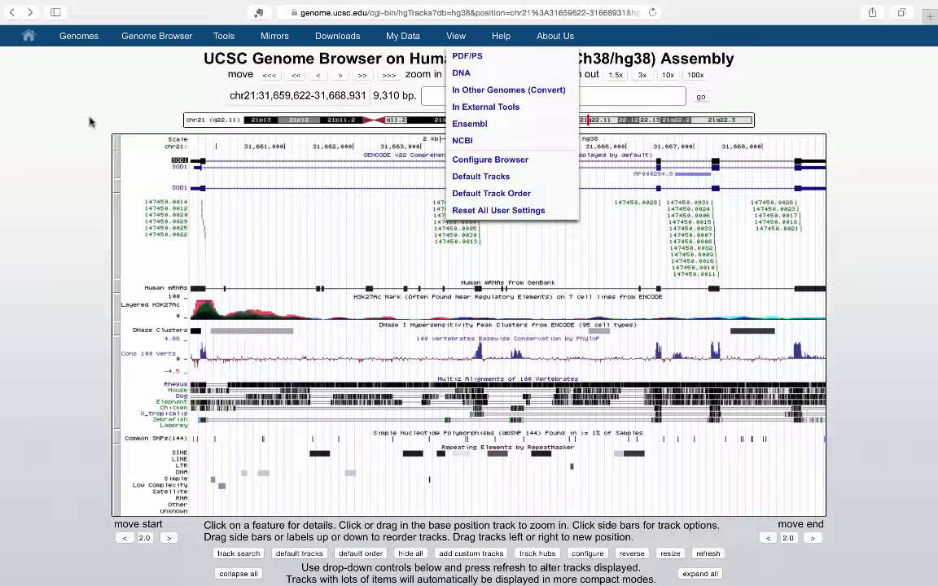
pyautogui.click(455, 74)
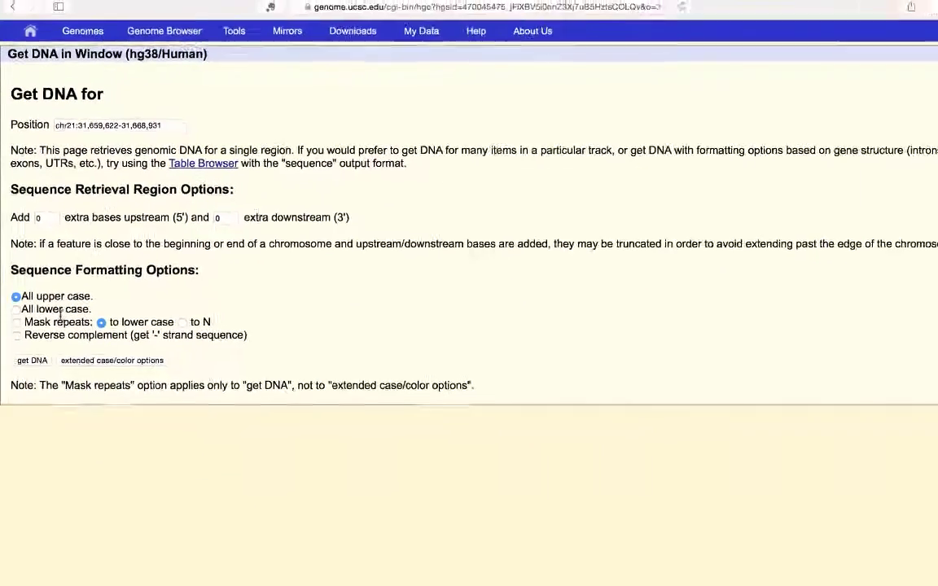
pyautogui.click(31, 351)
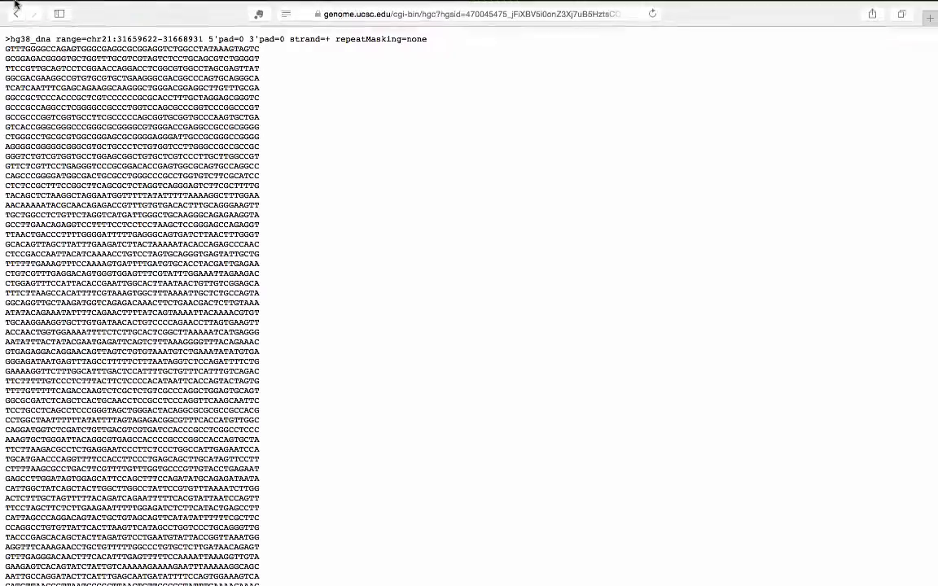
pyautogui.click(57, 27)
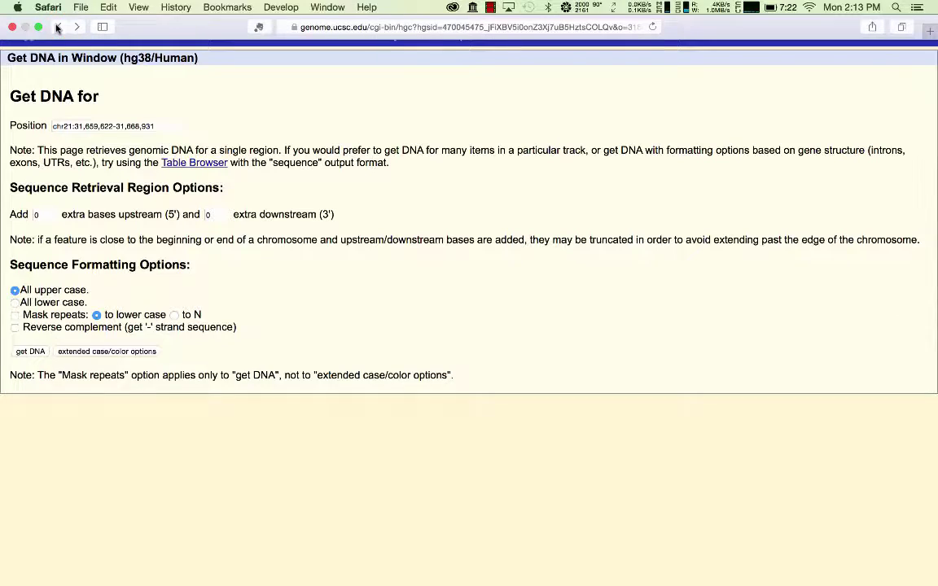
pyautogui.click(57, 27)
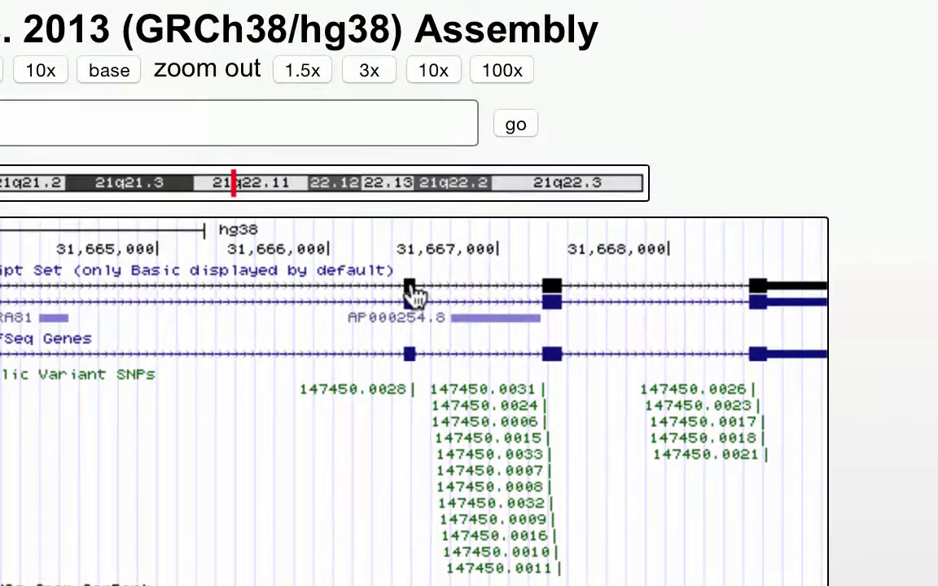
# Open the NM_000454 SOD1 gene details and follow its Genomic Sequence link.
pyautogui.click(410, 351)
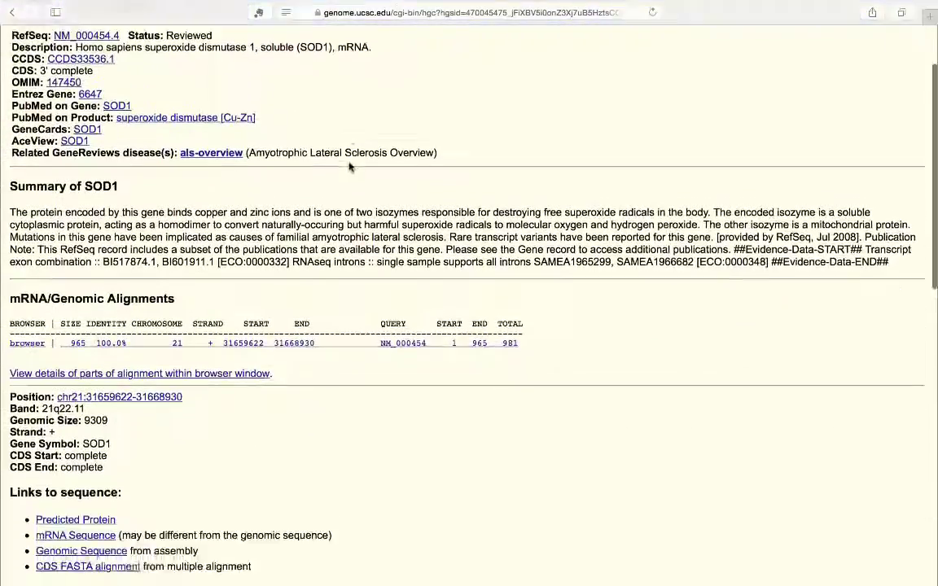
pyautogui.scroll(-7, 350, 166)
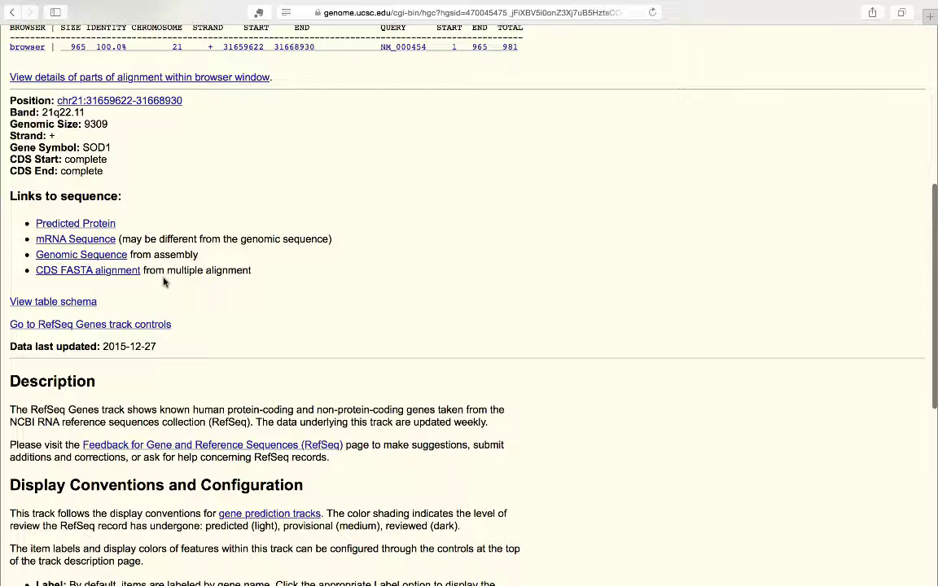
pyautogui.click(91, 259)
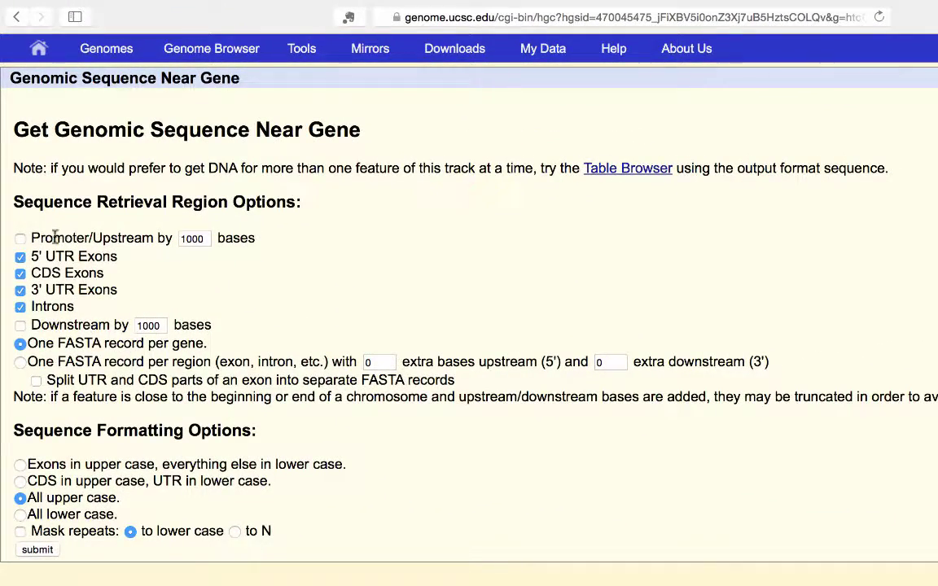
# Get SOD1's CDS-only FASTA, excluding 5'/3' UTR exons and introns, and select it all.
pyautogui.click(20, 290)
pyautogui.click(21, 257)
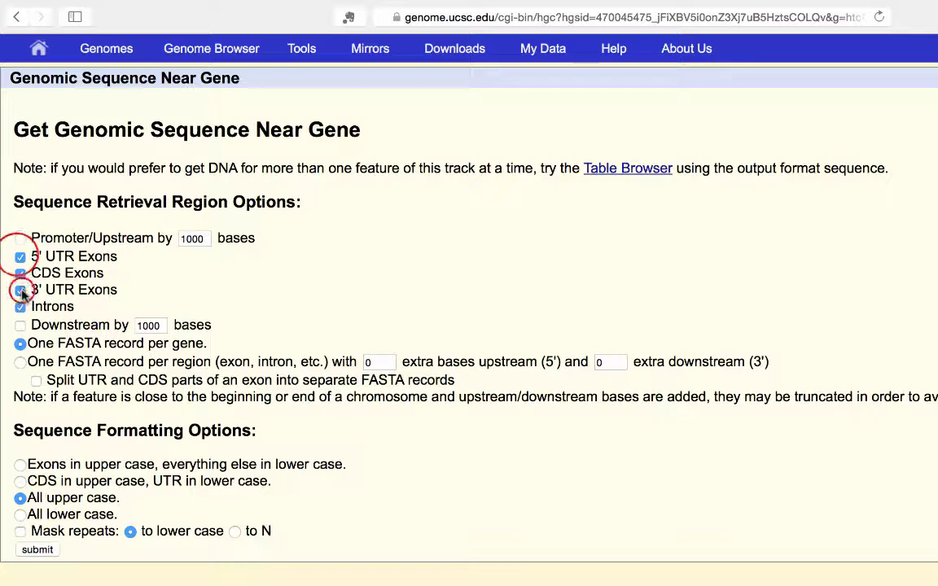
pyautogui.click(20, 307)
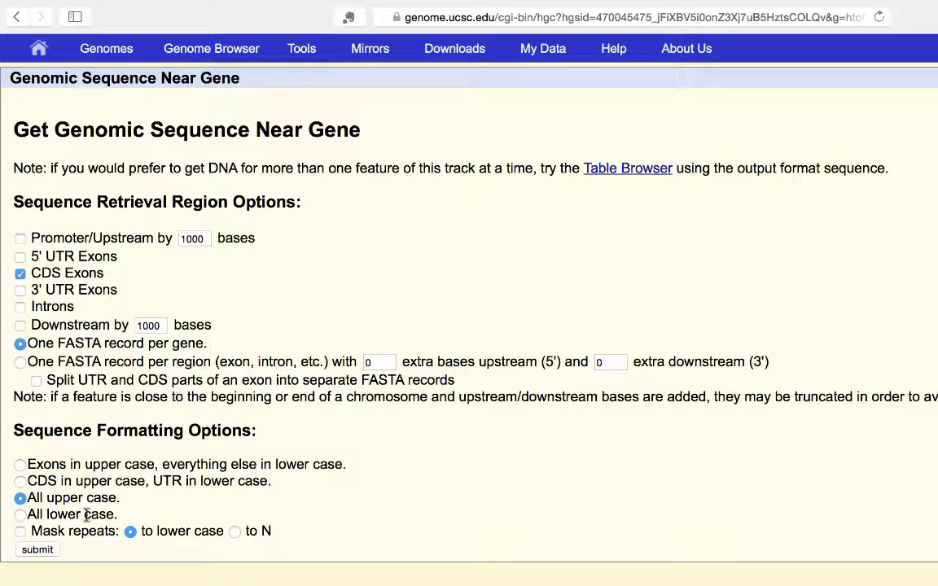
pyautogui.click(35, 550)
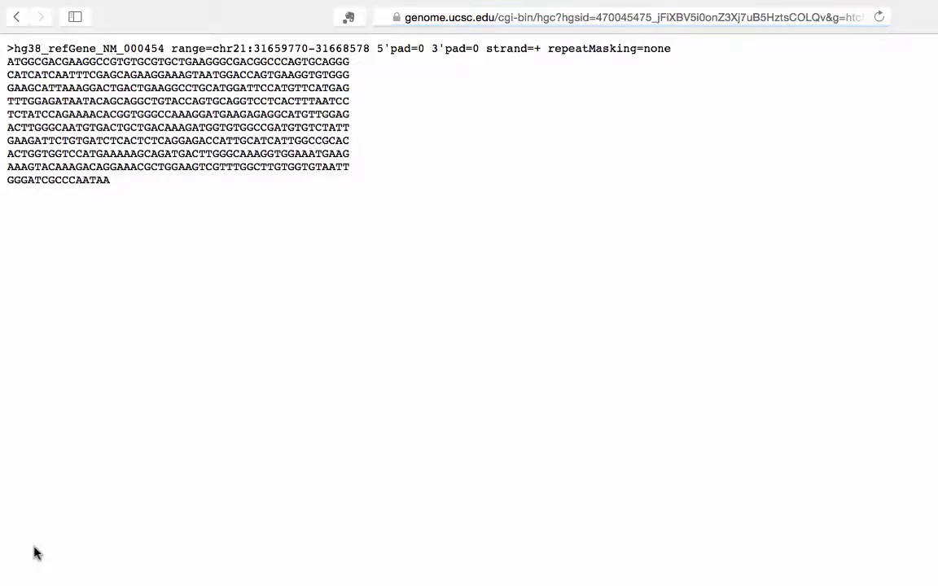
pyautogui.click(7, 48)
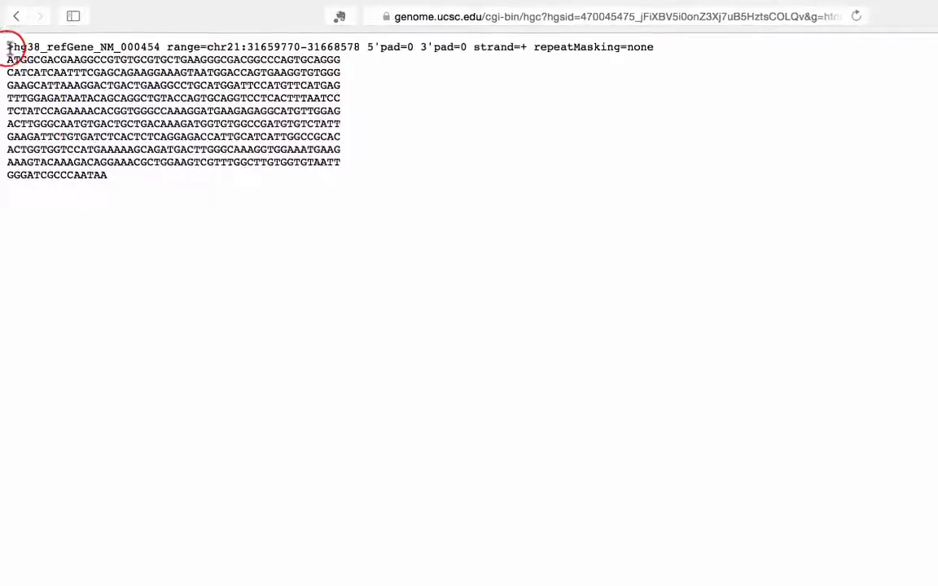
pyautogui.moveTo(6, 48); pyautogui.dragTo(115, 173)
pyautogui.press('super+c')
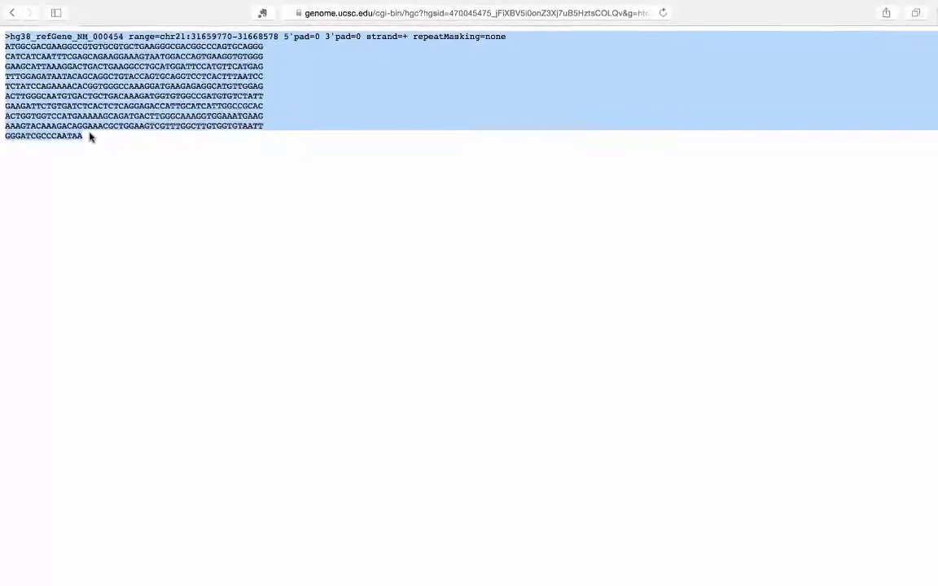
# Return to the SOD1 track view and open the BLAT search page.
pyautogui.click(10, 11)
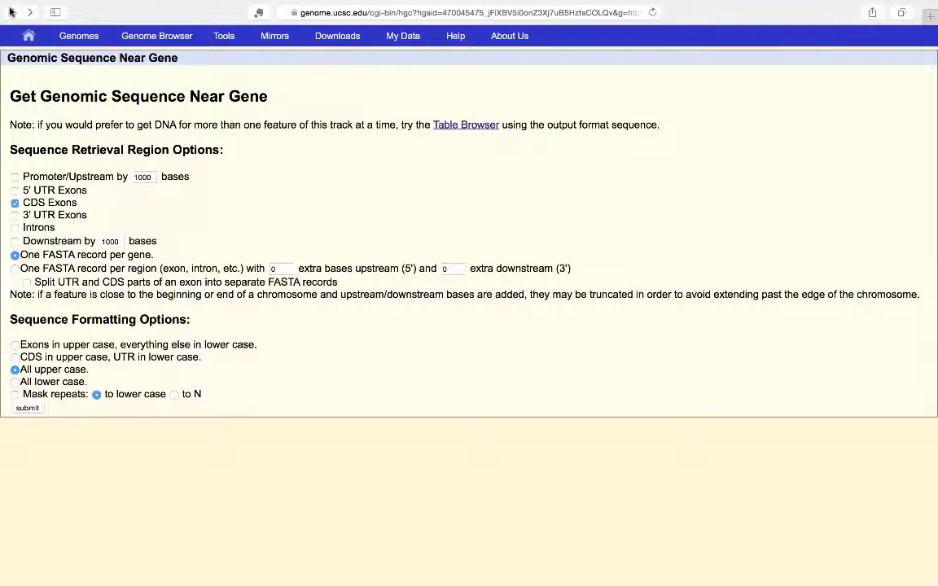
pyautogui.click(11, 11)
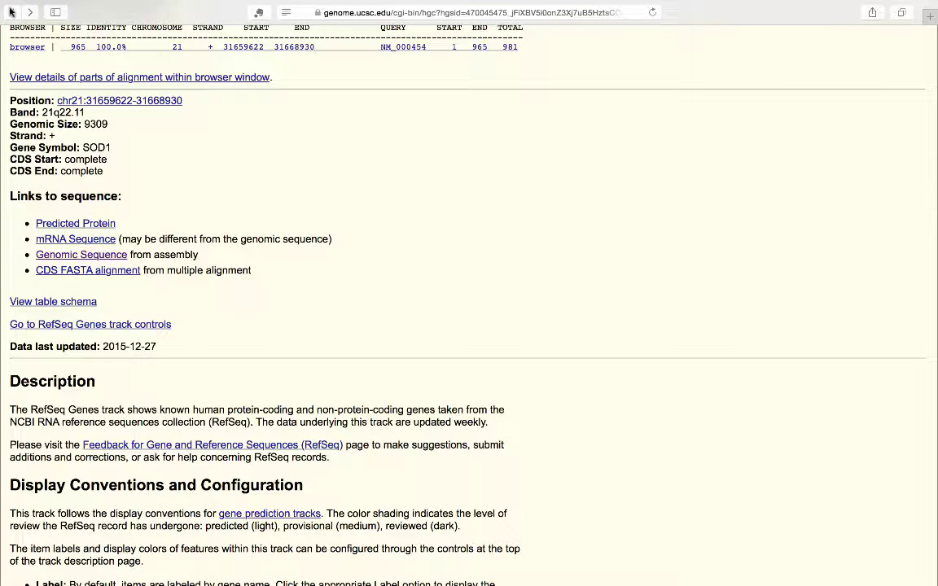
pyautogui.click(11, 11)
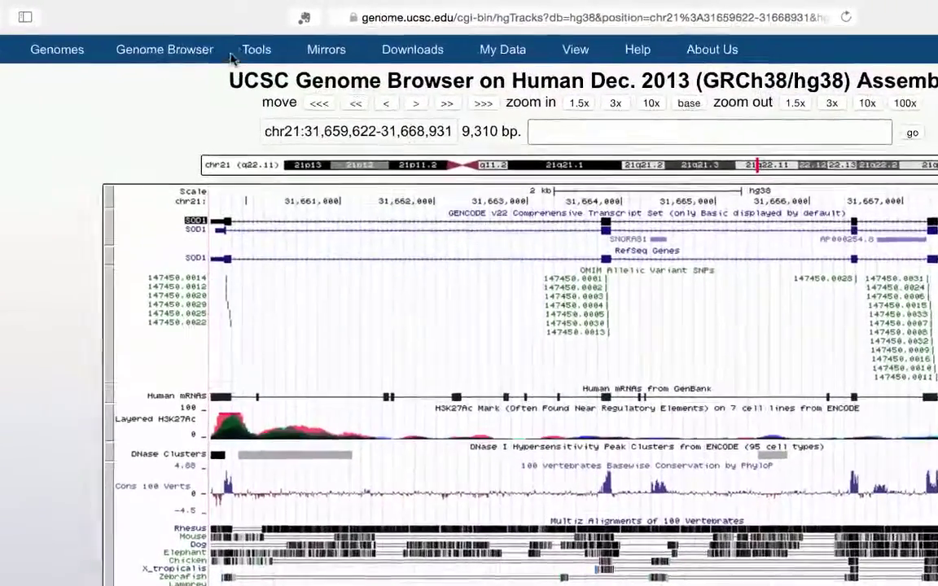
pyautogui.moveTo(245, 44)
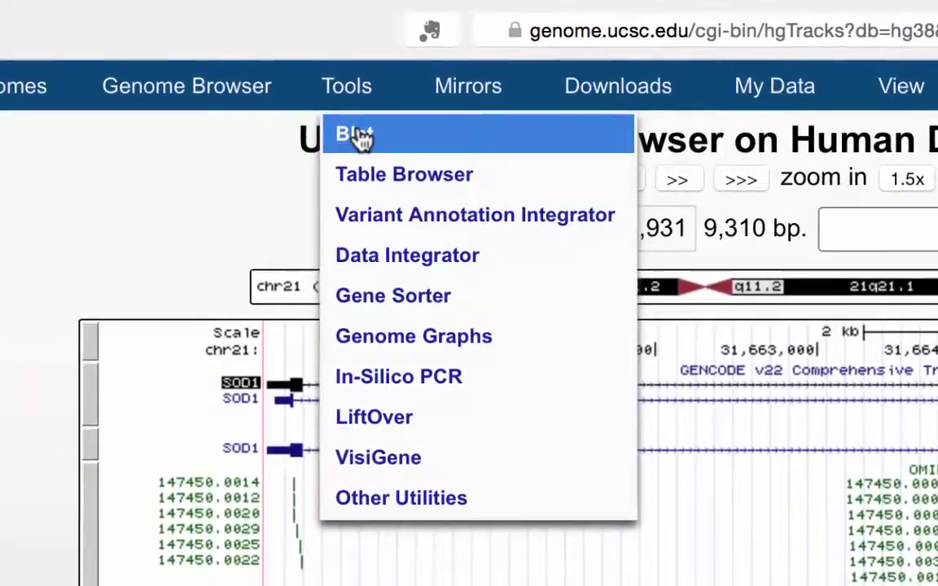
pyautogui.click(366, 140)
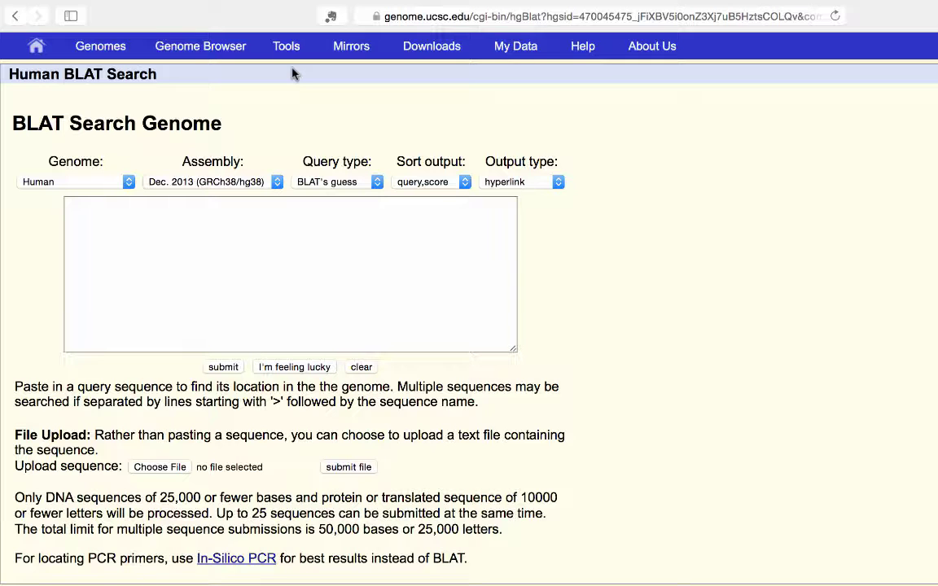
# Paste the copied SOD1 FASTA sequence into the BLAT query box.
pyautogui.scroll(-2, 609, 291)
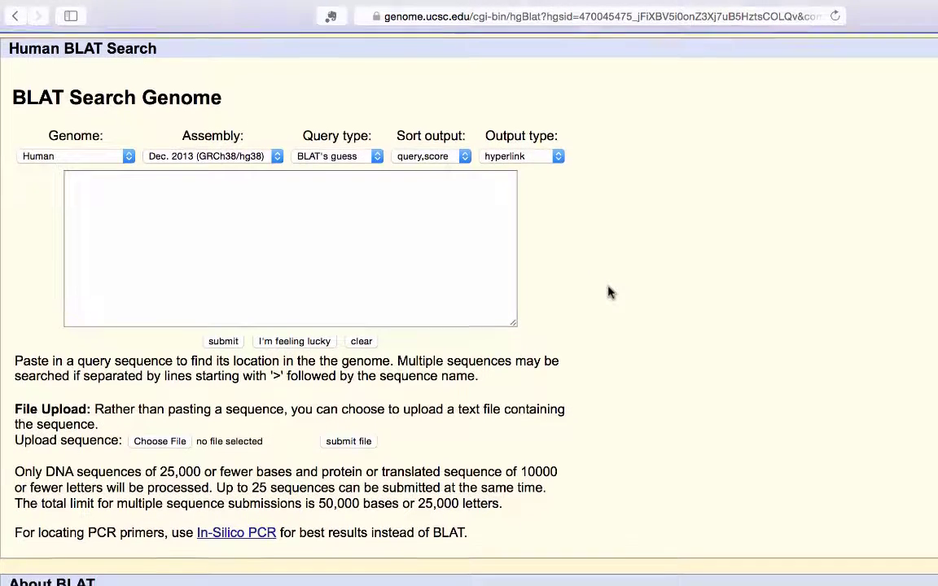
pyautogui.scroll(-3, 609, 292)
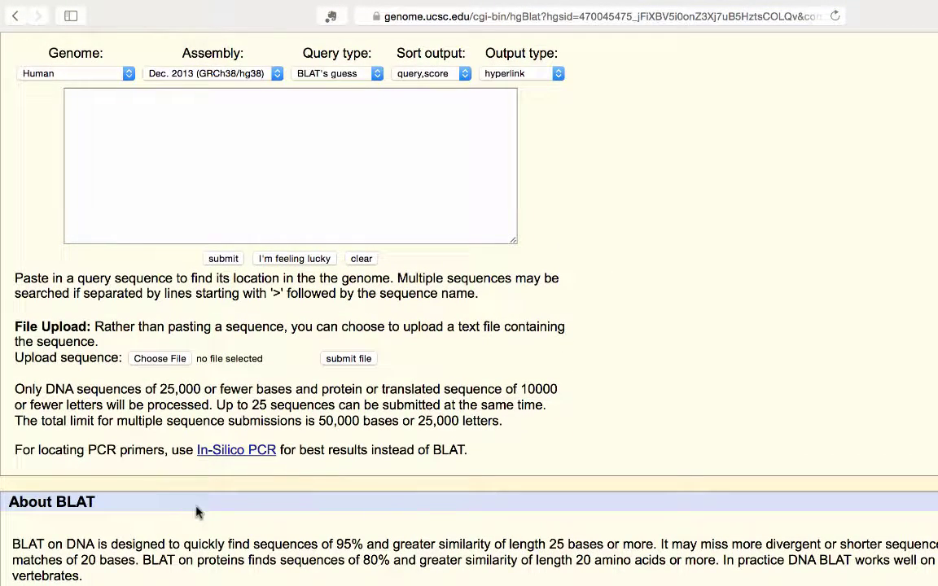
pyautogui.scroll(4, 196, 512)
pyautogui.click(161, 261)
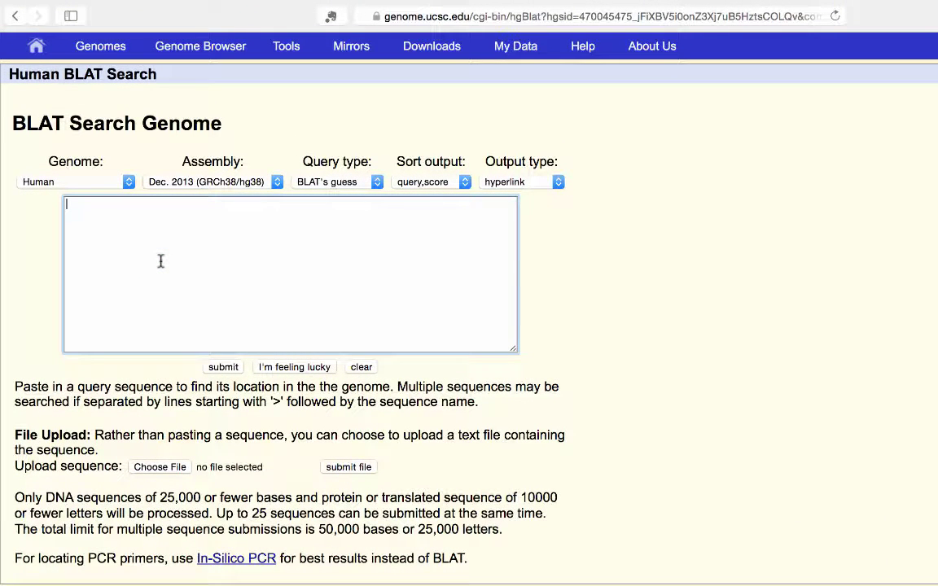
pyautogui.press('super+v')
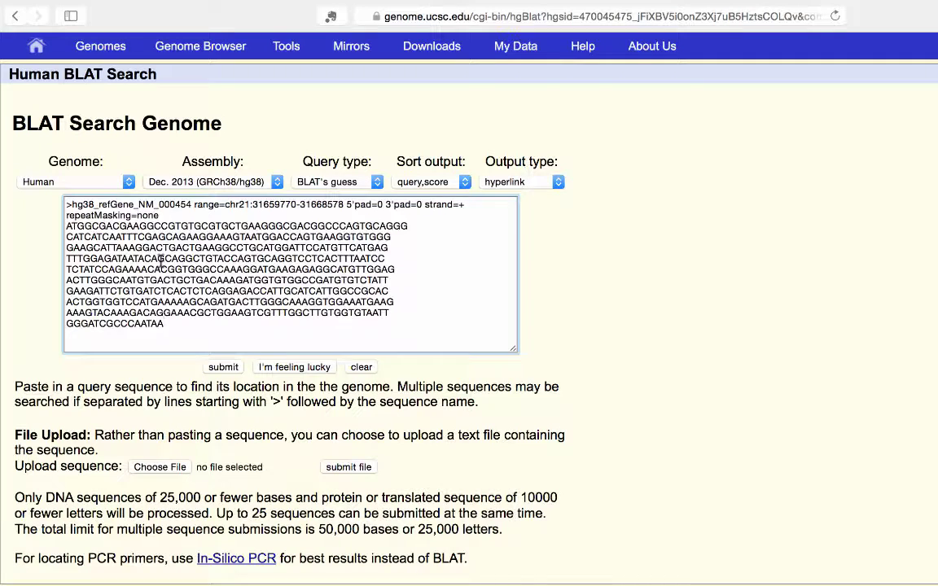
# Run the BLAT against the Mouse genome with query type DNA.
pyautogui.click(125, 184)
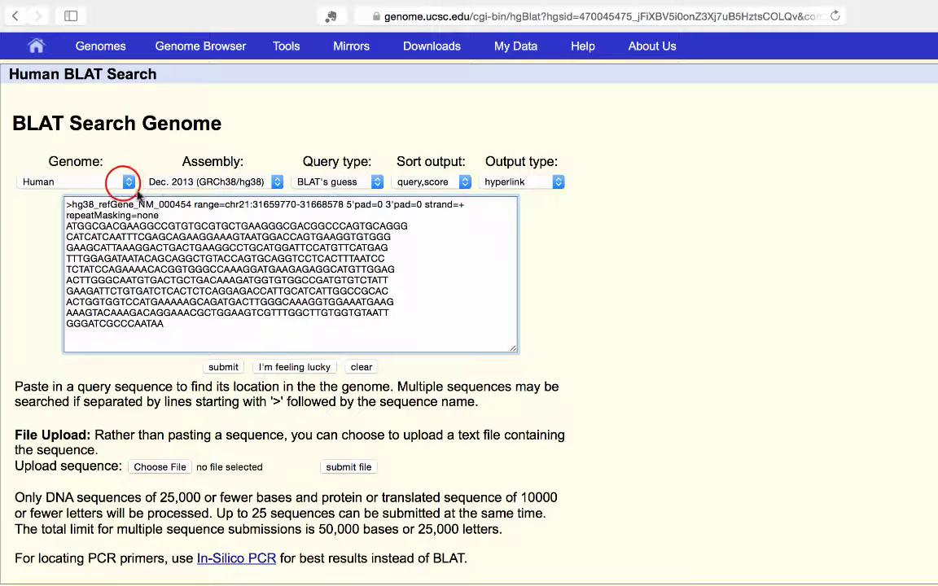
pyautogui.click(123, 188)
pyautogui.click(119, 196)
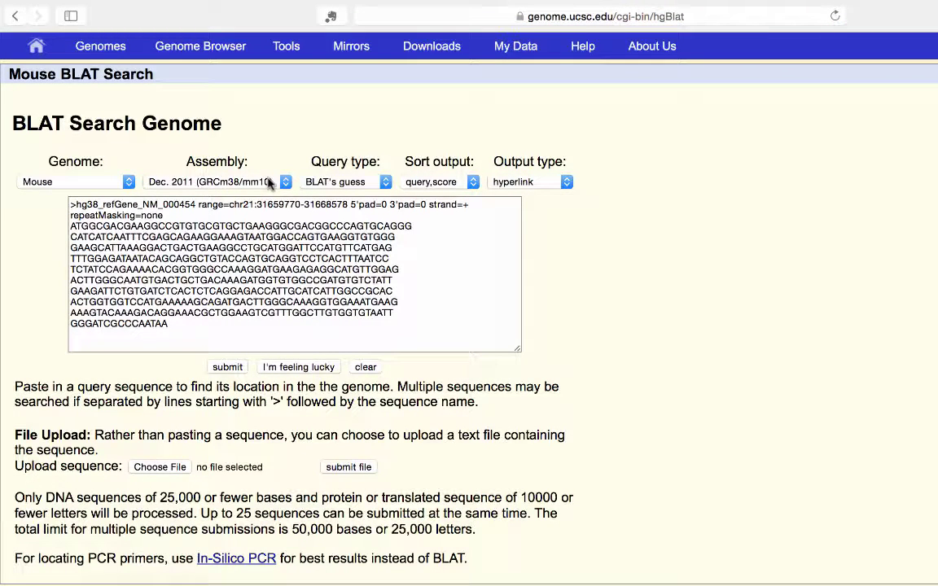
pyautogui.click(327, 182)
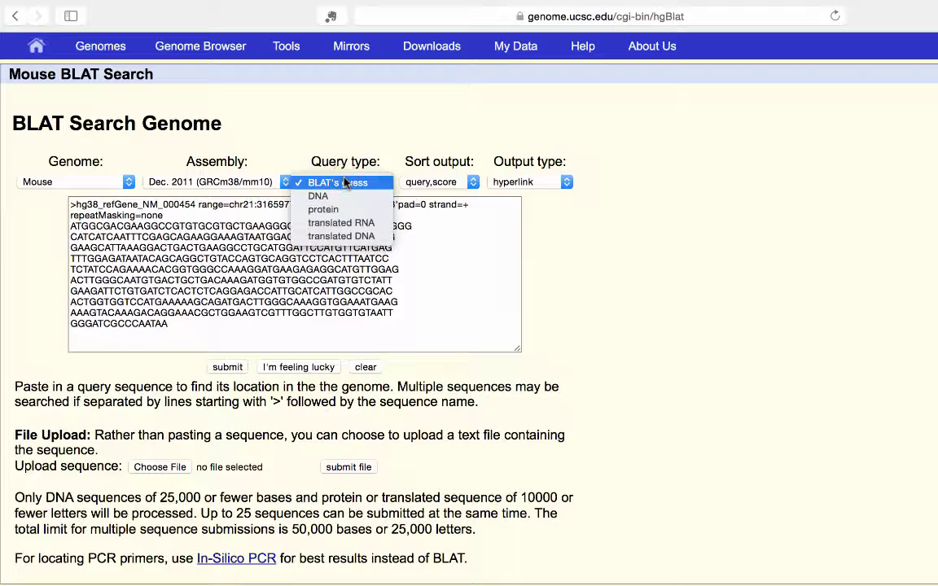
pyautogui.click(318, 195)
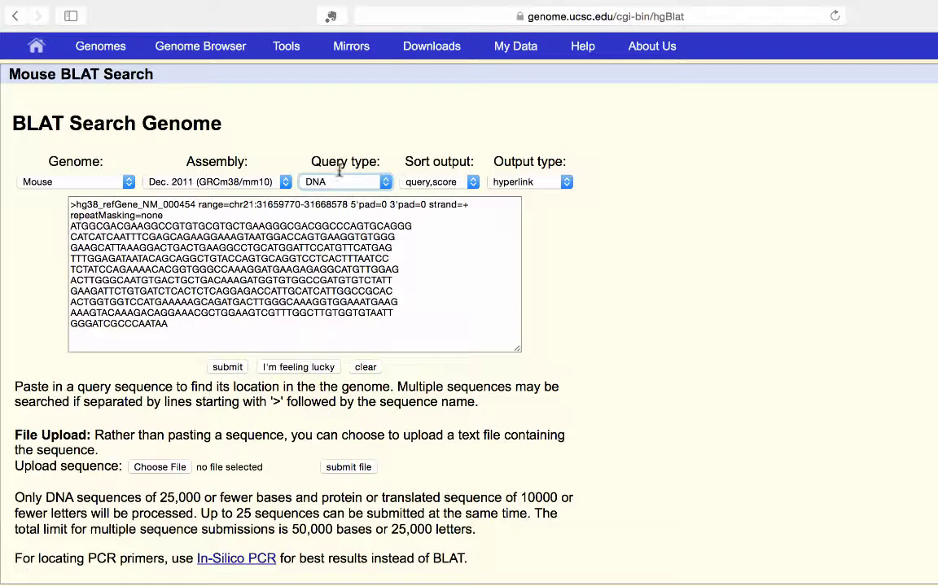
pyautogui.click(228, 368)
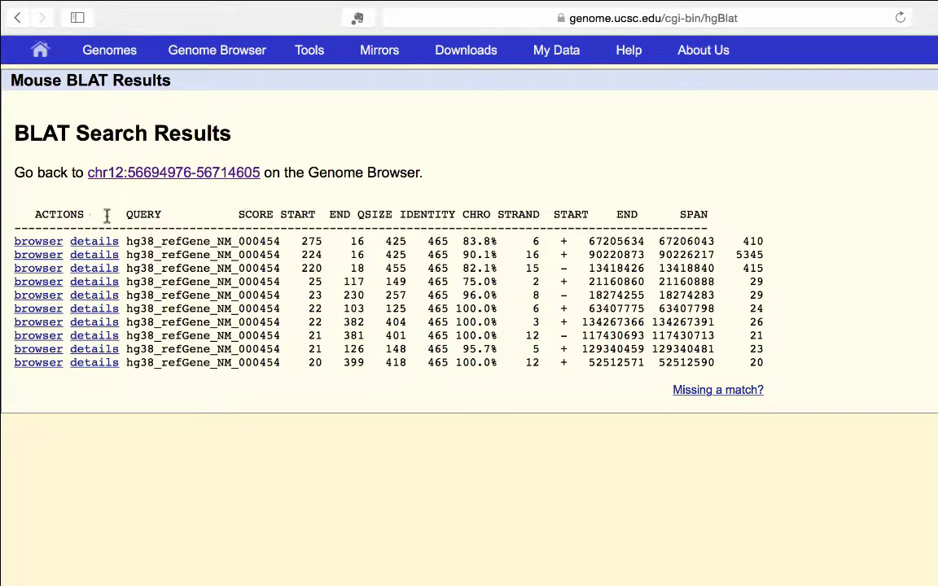
# Show the top-scoring chr6 BLAT hit in the mouse genome browser.
pyautogui.click(49, 245)
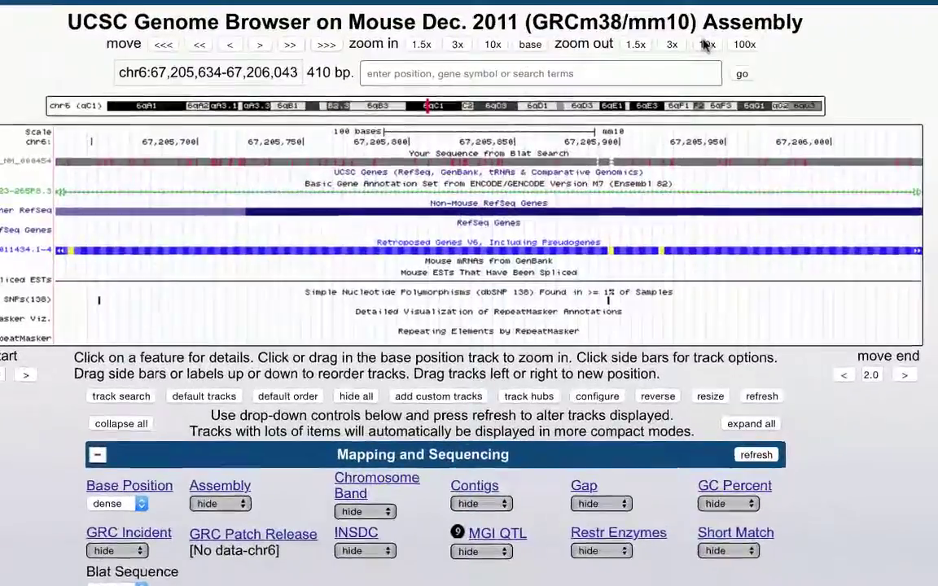
pyautogui.click(694, 54)
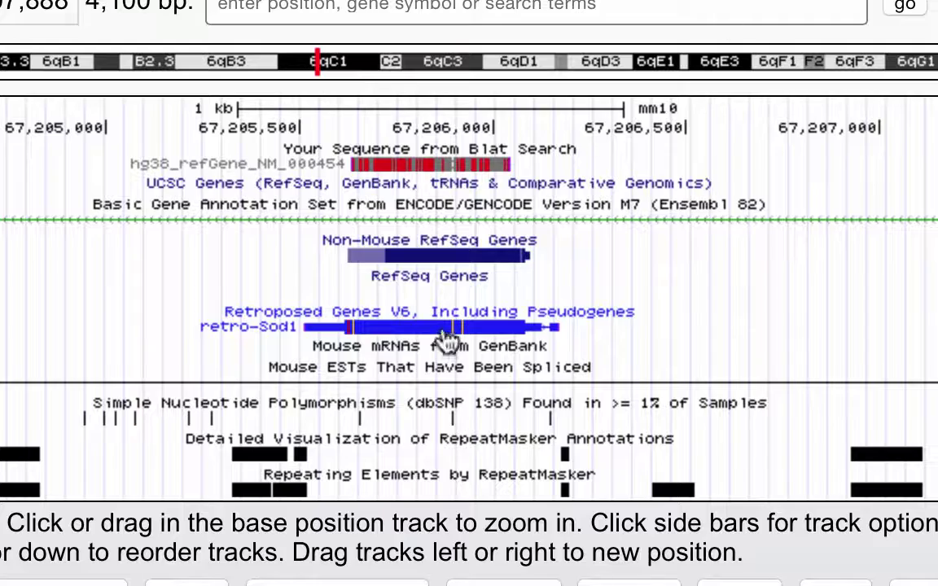
pyautogui.click(445, 334)
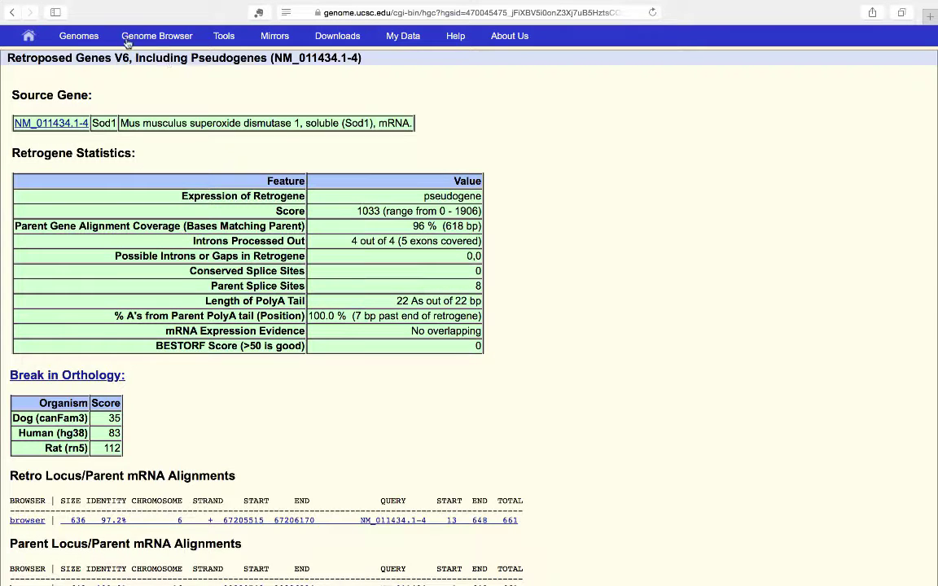
pyautogui.moveTo(60, 36)
pyautogui.click(12, 13)
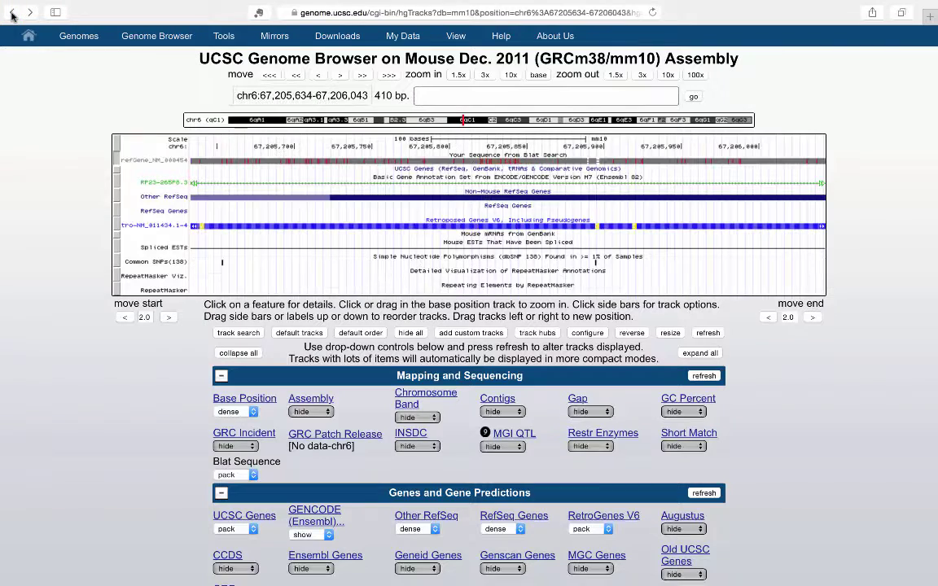
# Show the second BLAT hit, chr16:90,220,873-90,226,217, aligned with mouse Sod1.
pyautogui.click(12, 13)
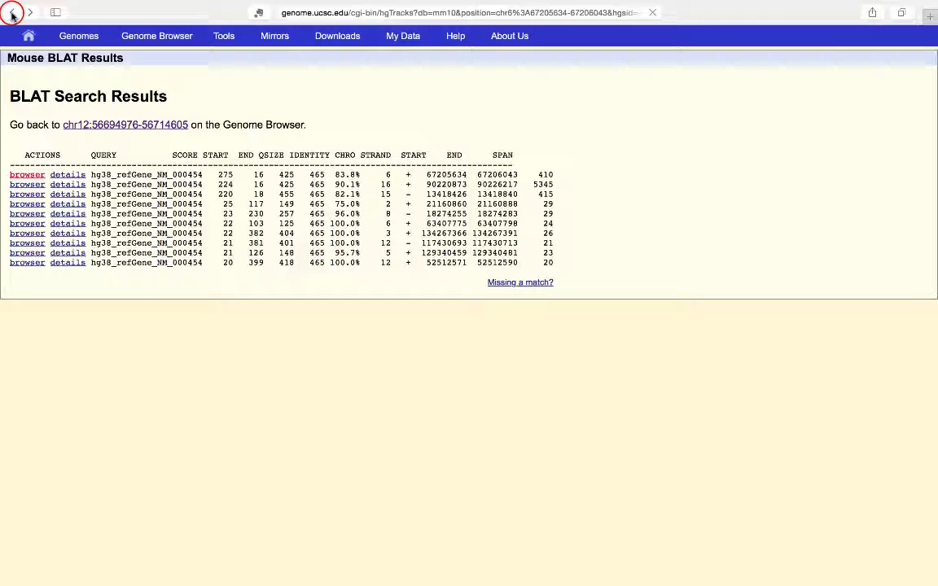
pyautogui.click(33, 185)
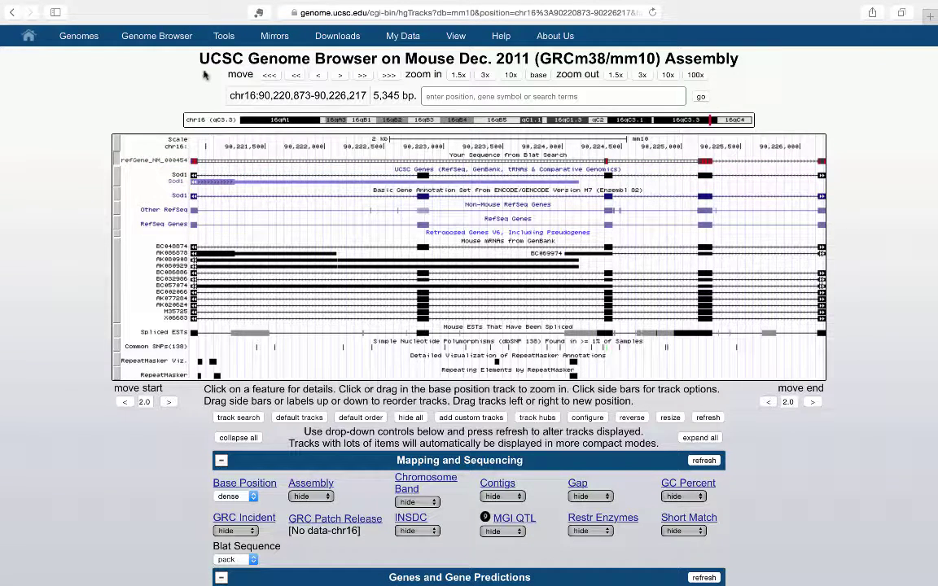
pyautogui.moveTo(154, 39)
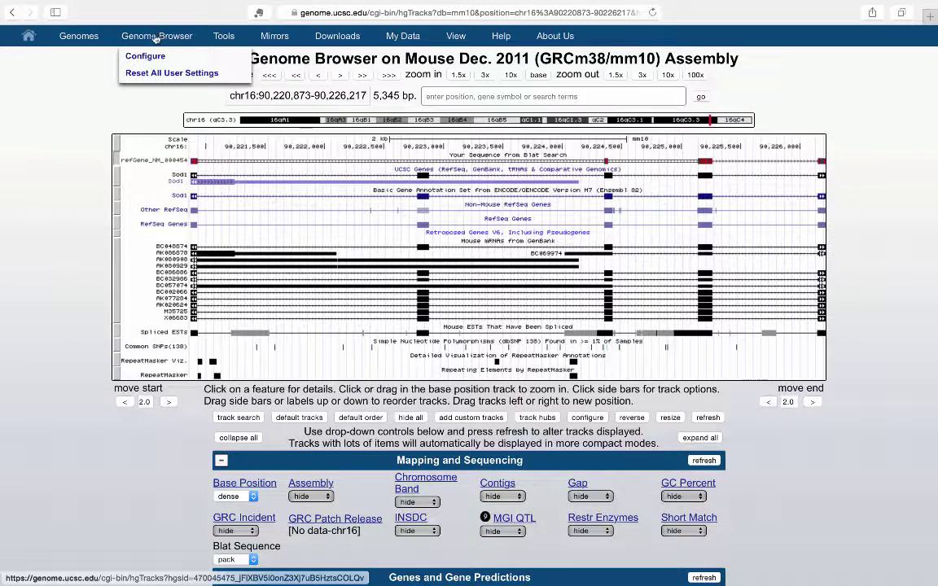
# Reset all user settings, switch to human GRCh37/hg19, and choose SOD1 from the search suggestions.
pyautogui.click(150, 74)
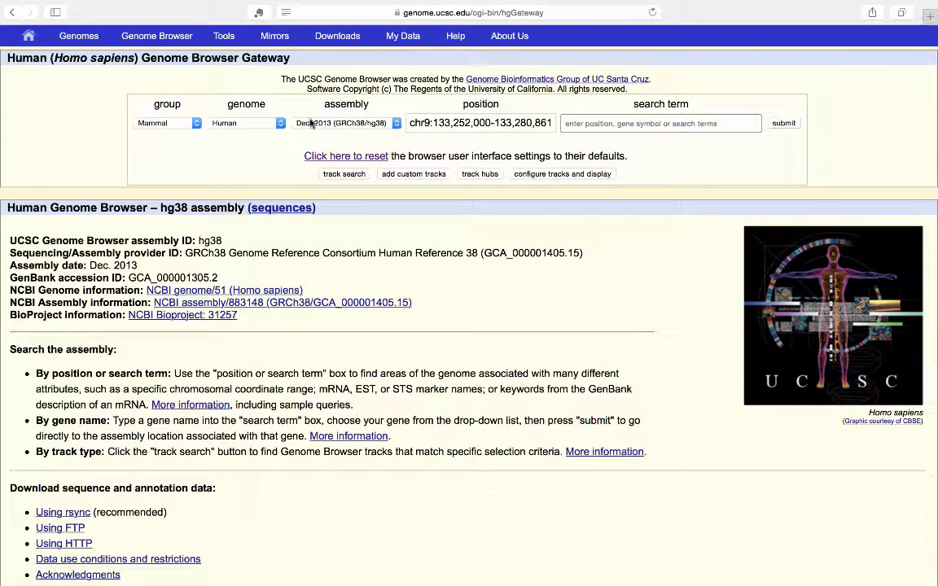
pyautogui.click(397, 123)
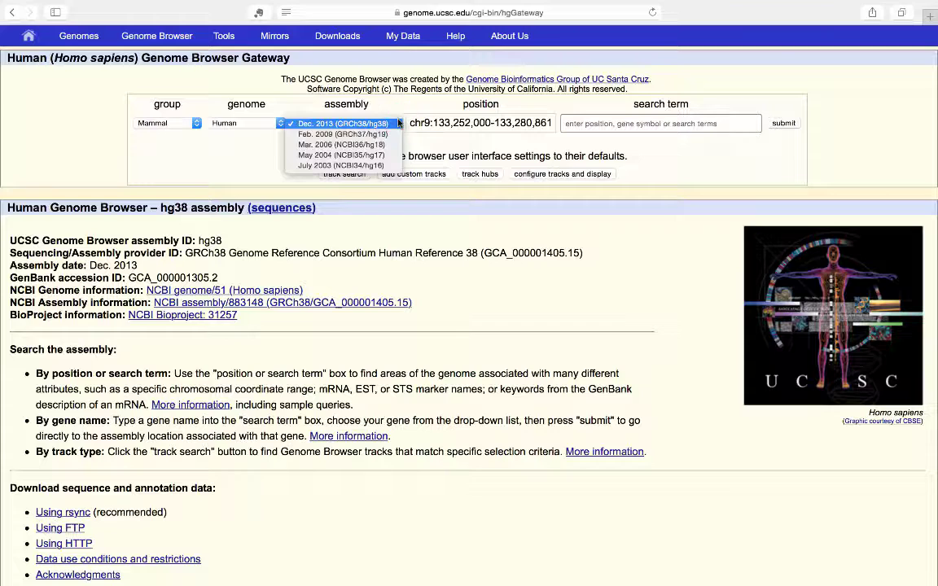
pyautogui.click(358, 134)
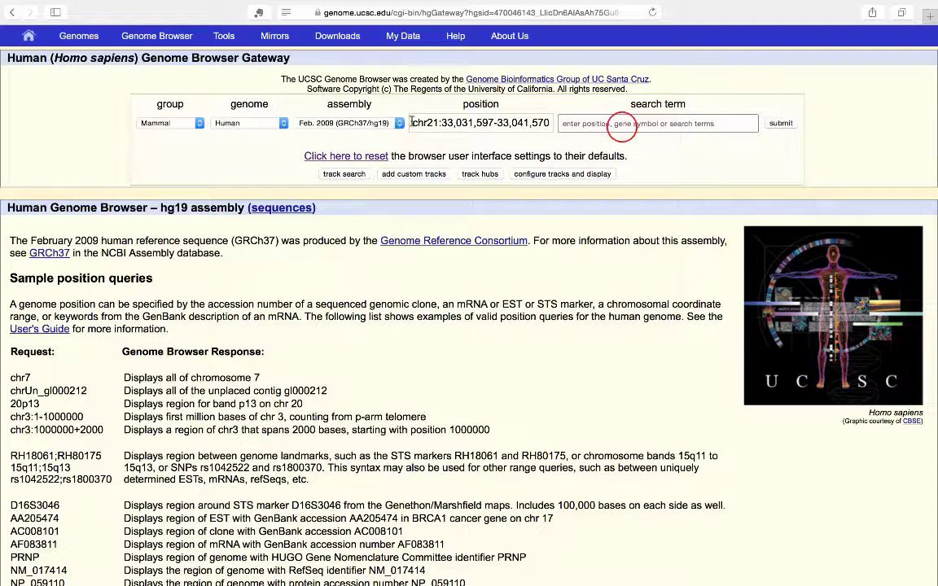
pyautogui.click(622, 126)
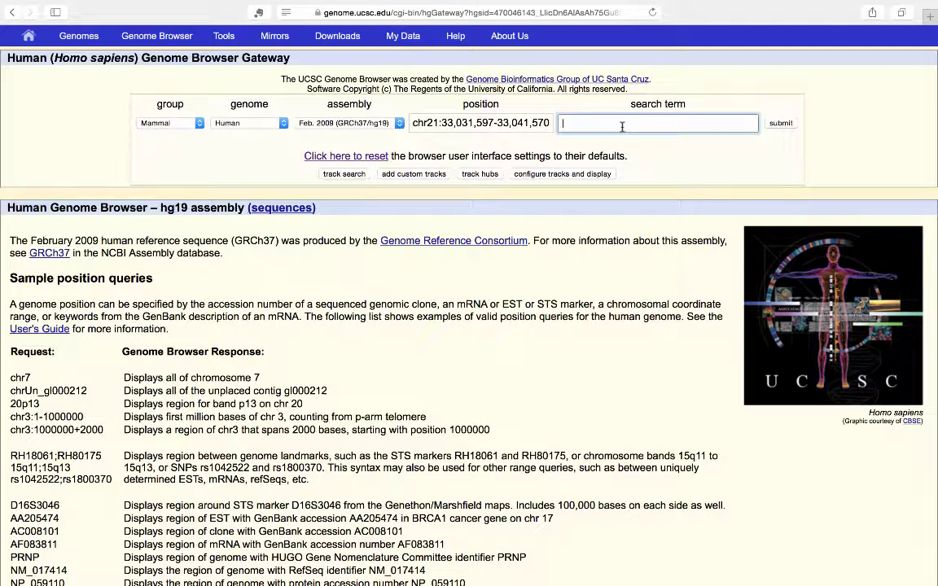
pyautogui.write('SOD1')
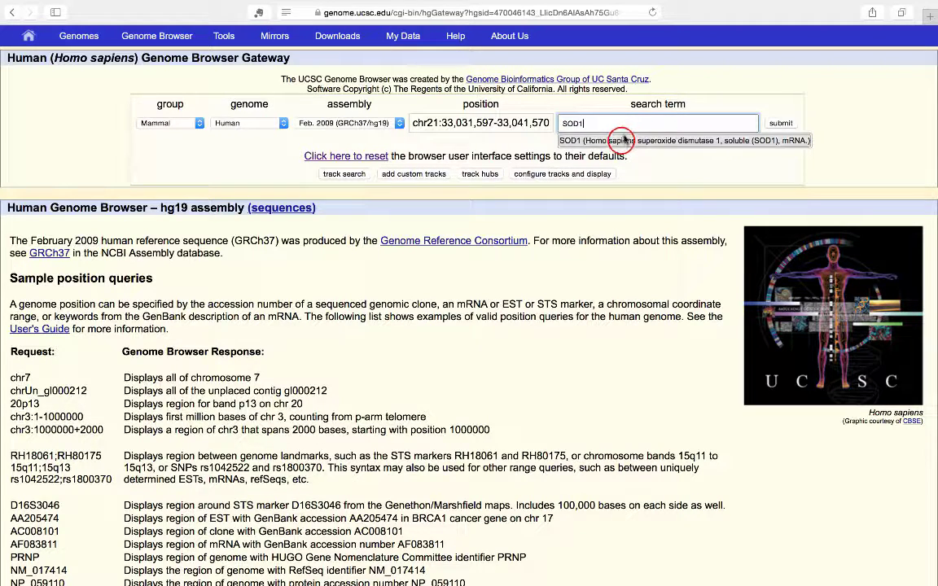
pyautogui.click(621, 142)
# Load hg19 chr21:33,031,935-33,041,243 and review its track controls before returning to the top.
pyautogui.click(776, 124)
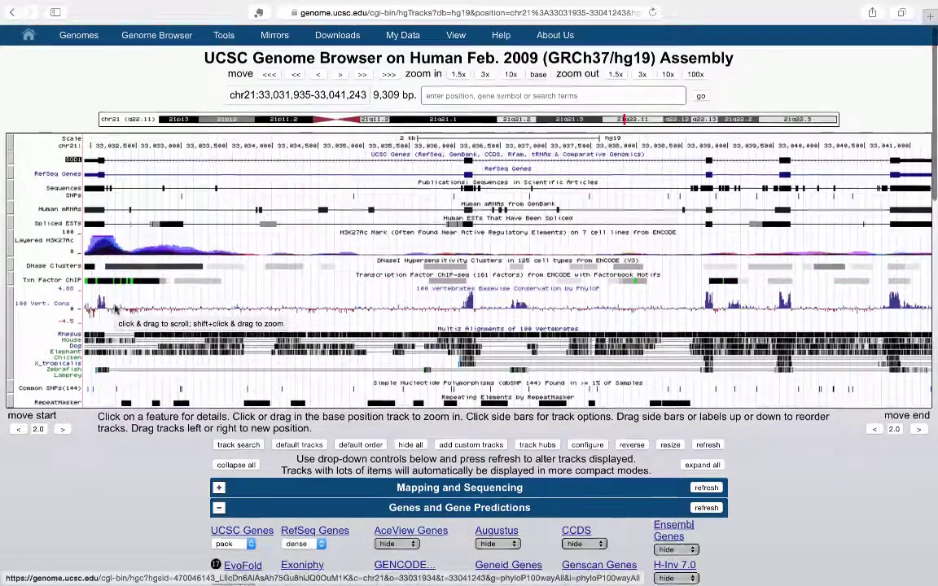
pyautogui.scroll(-1, 117, 311)
pyautogui.scroll(-1, 116, 312)
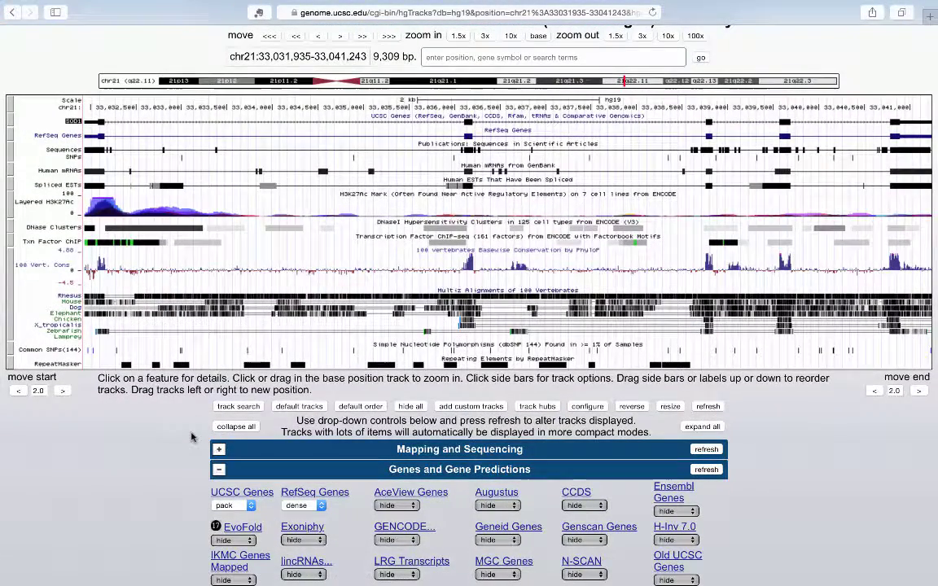
pyautogui.scroll(-2, 196, 440)
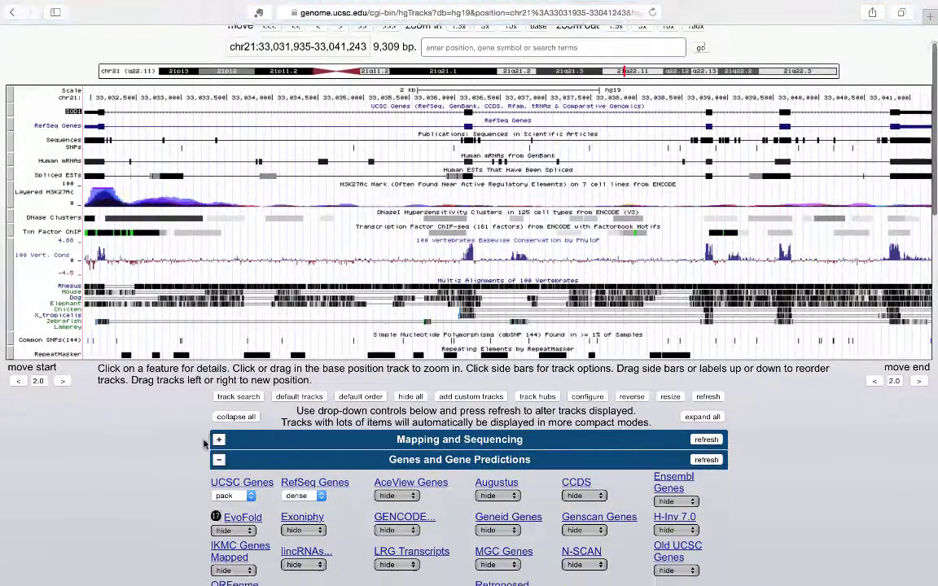
pyautogui.scroll(-8, 204, 444)
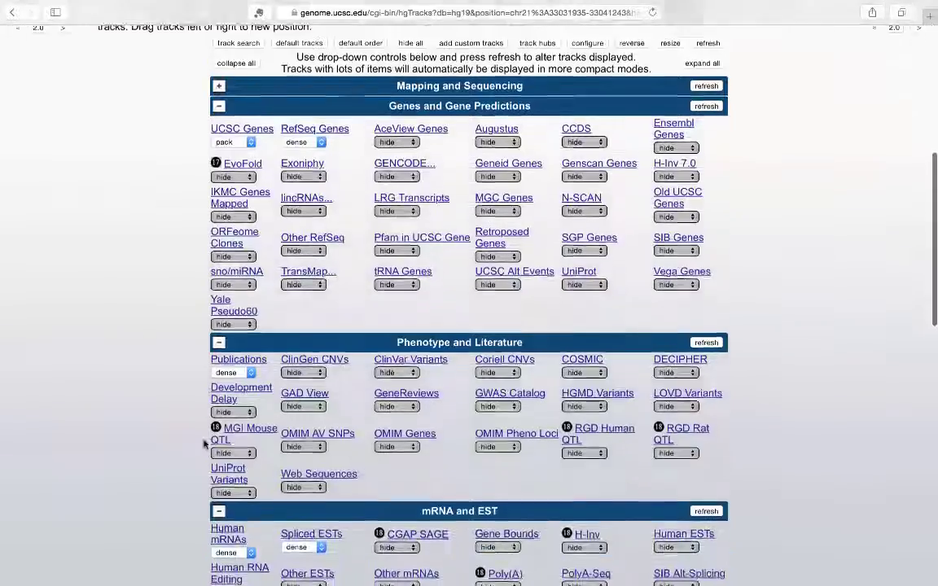
pyautogui.scroll(-1, 204, 444)
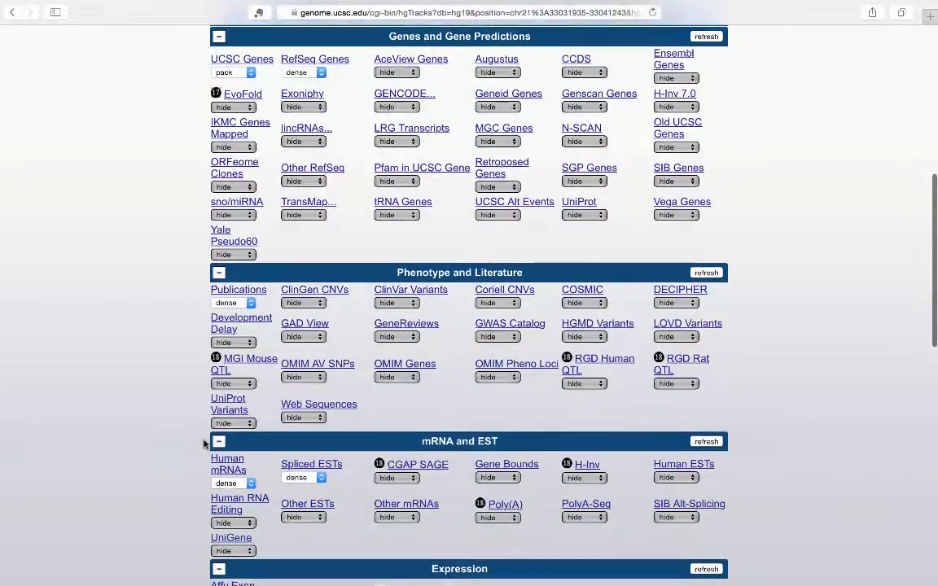
pyautogui.scroll(1, 205, 444)
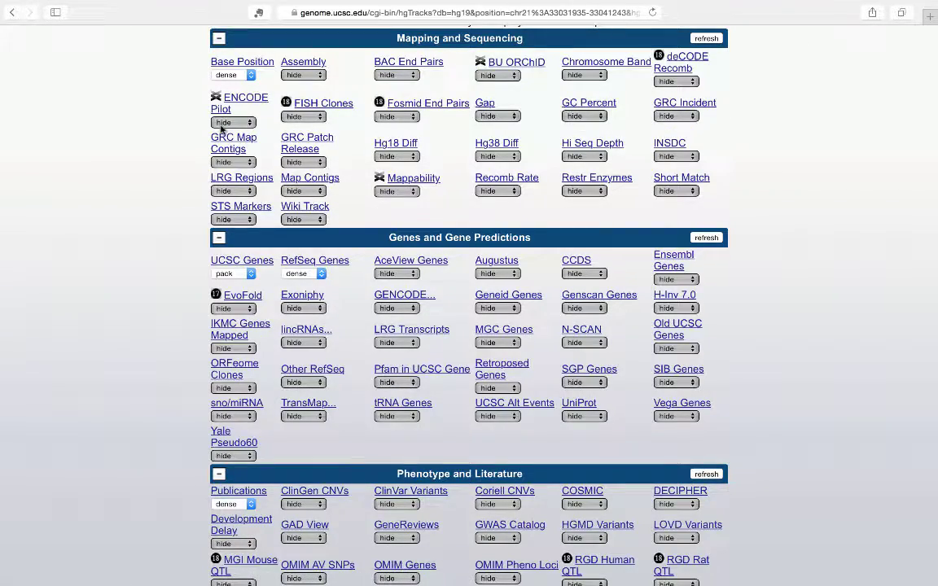
pyautogui.scroll(-5, 222, 128)
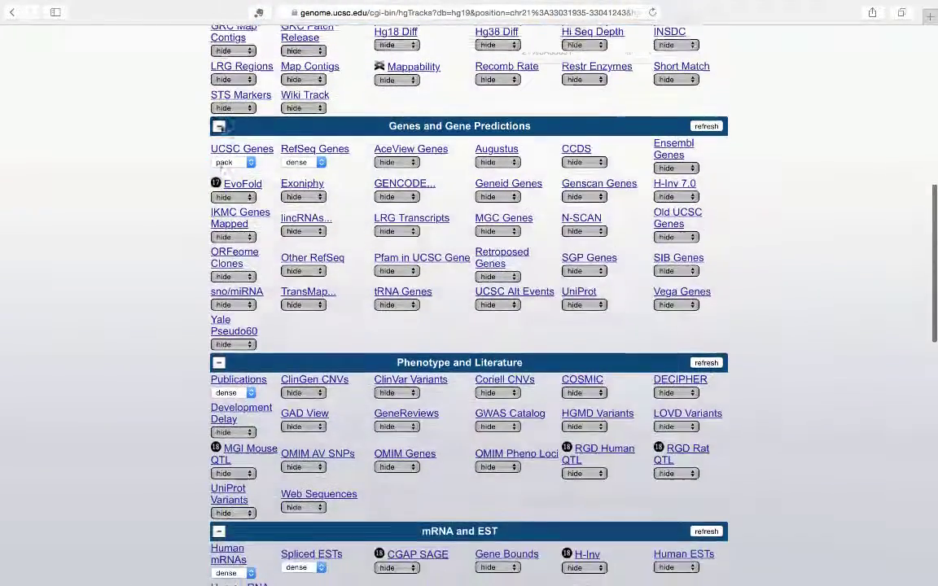
pyautogui.scroll(-1, 216, 146)
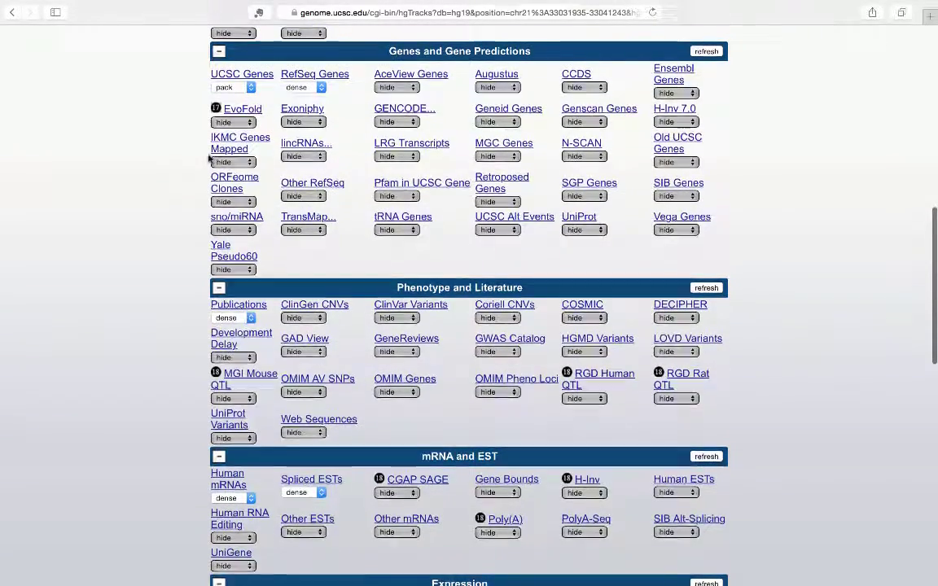
pyautogui.scroll(-3, 209, 159)
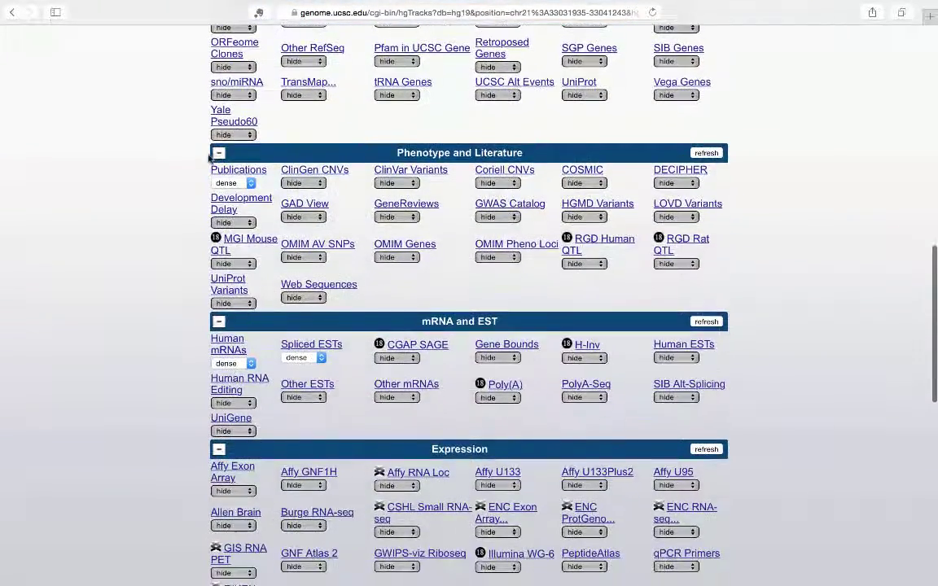
pyautogui.scroll(-4, 209, 159)
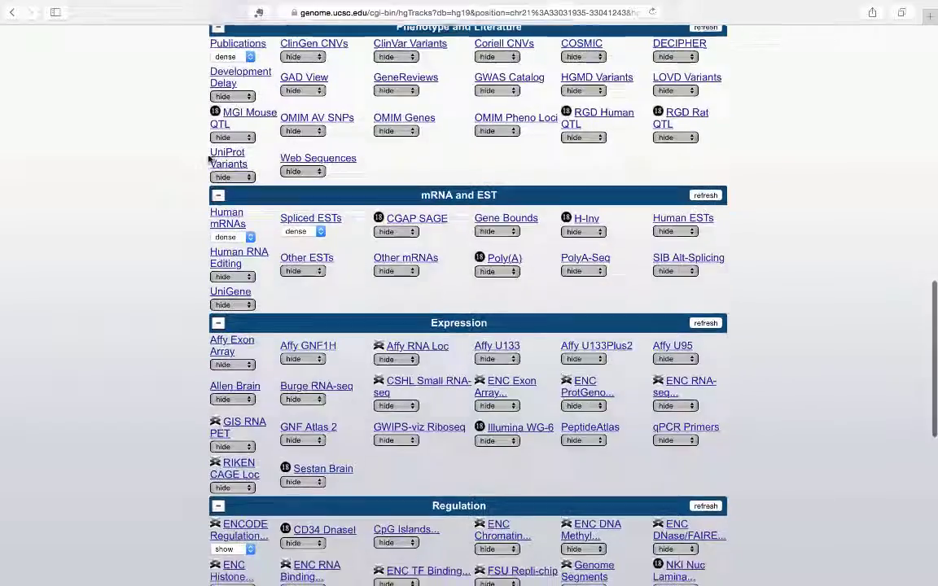
pyautogui.scroll(-1, 209, 159)
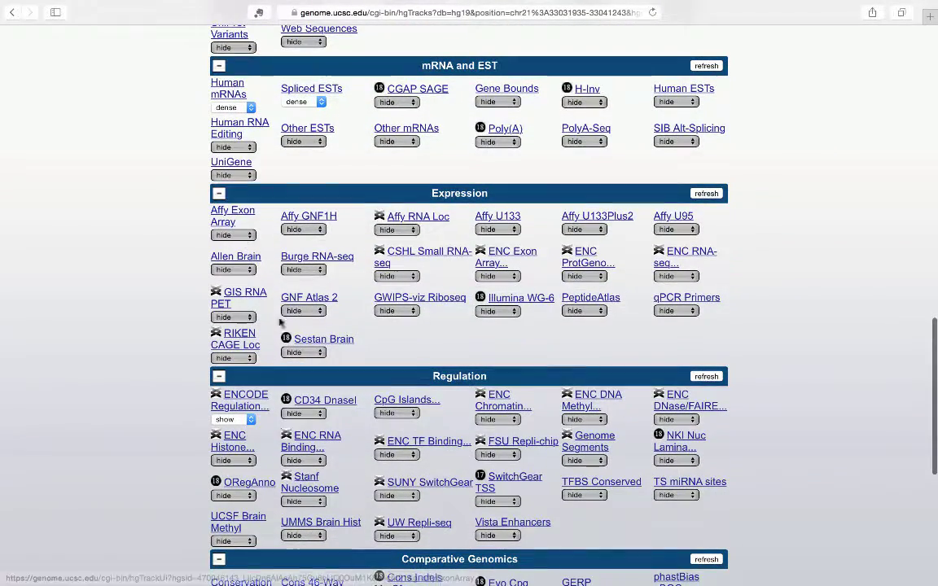
pyautogui.scroll(-3, 195, 207)
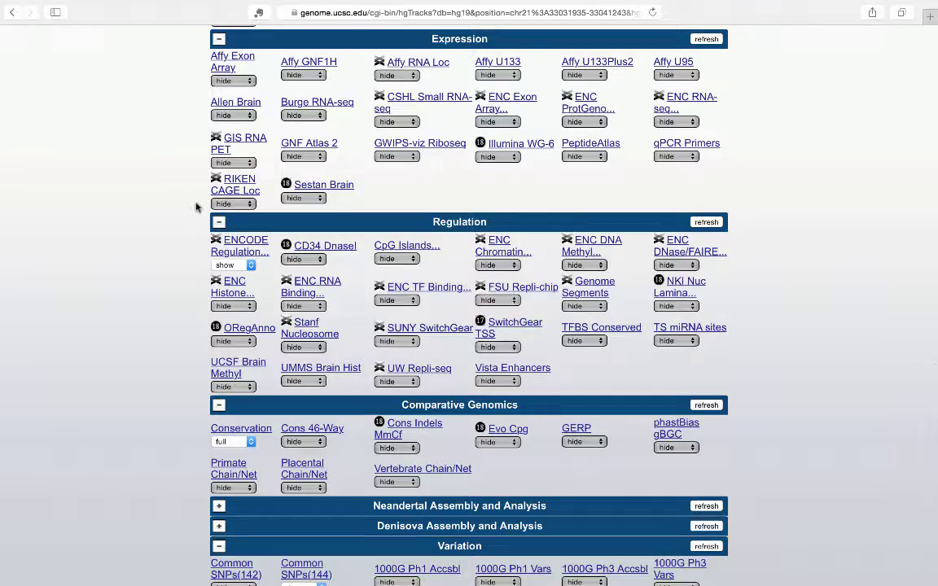
pyautogui.scroll(-1, 195, 207)
pyautogui.scroll(-4, 196, 207)
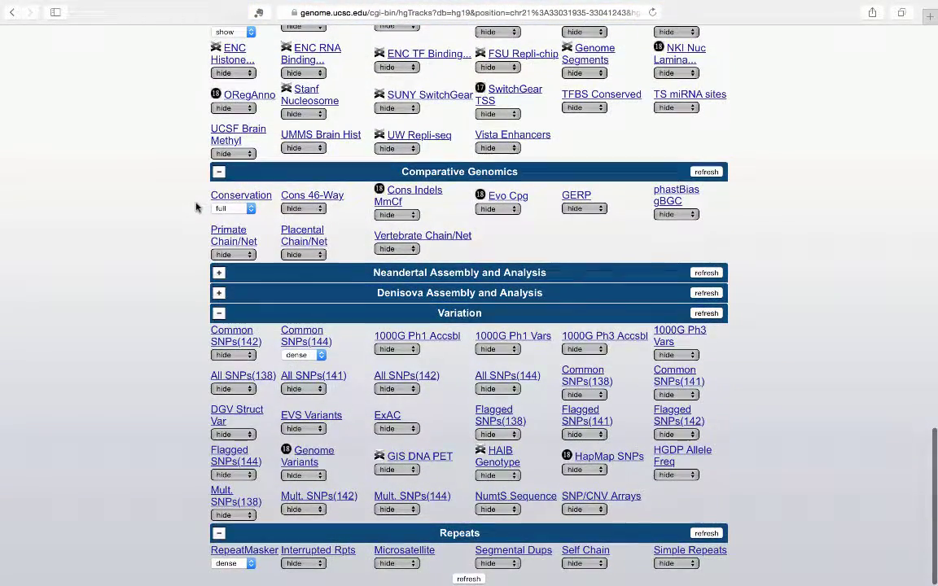
pyautogui.scroll(1, 204, 281)
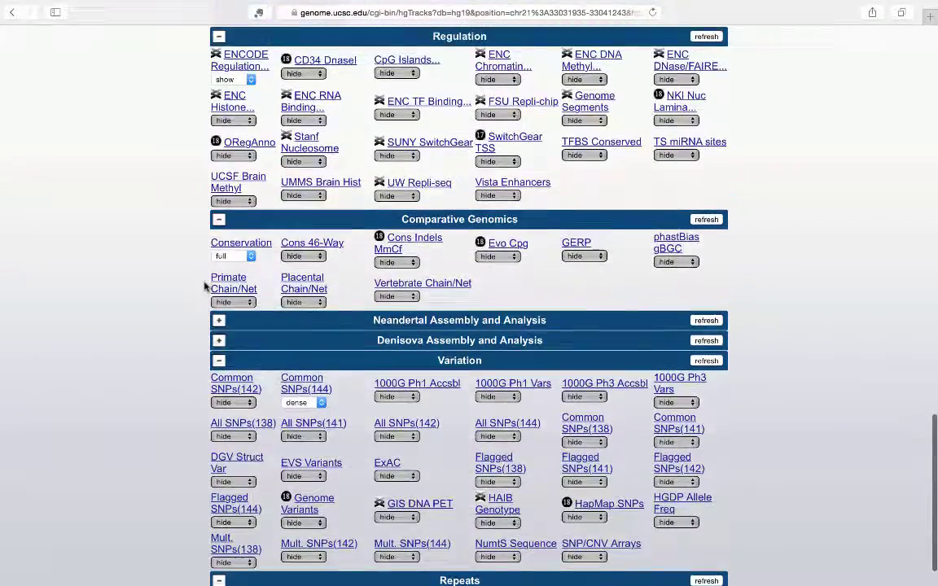
pyautogui.scroll(15, 204, 286)
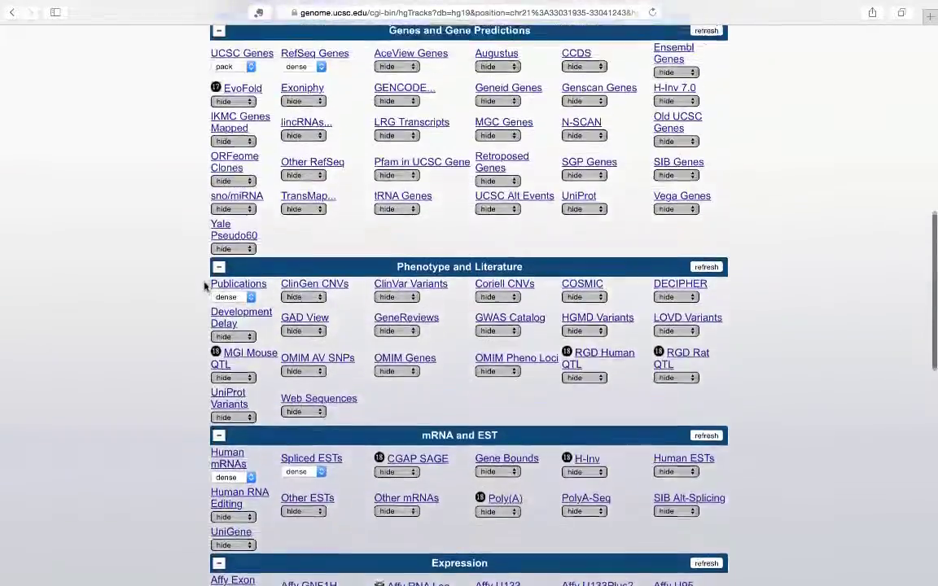
pyautogui.scroll(10, 204, 286)
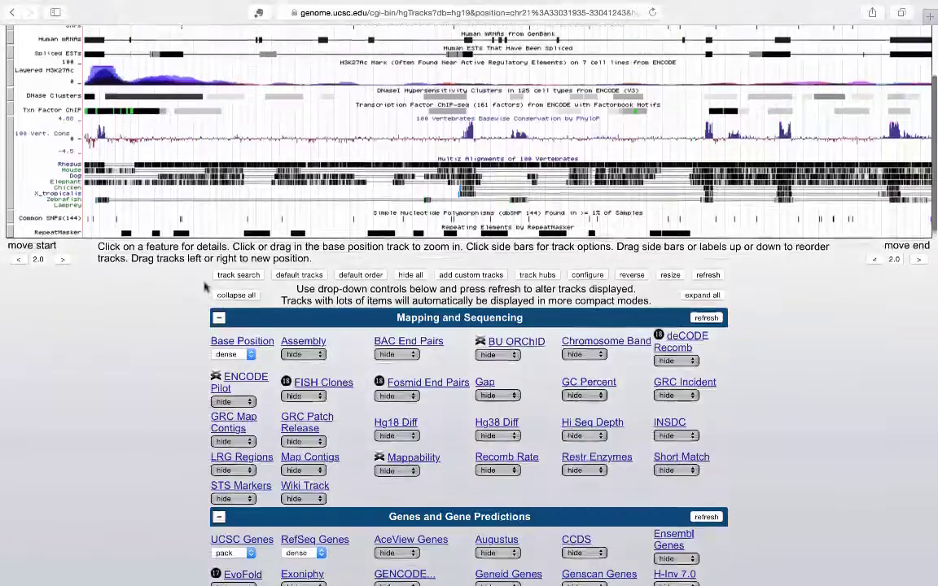
pyautogui.scroll(4, 205, 285)
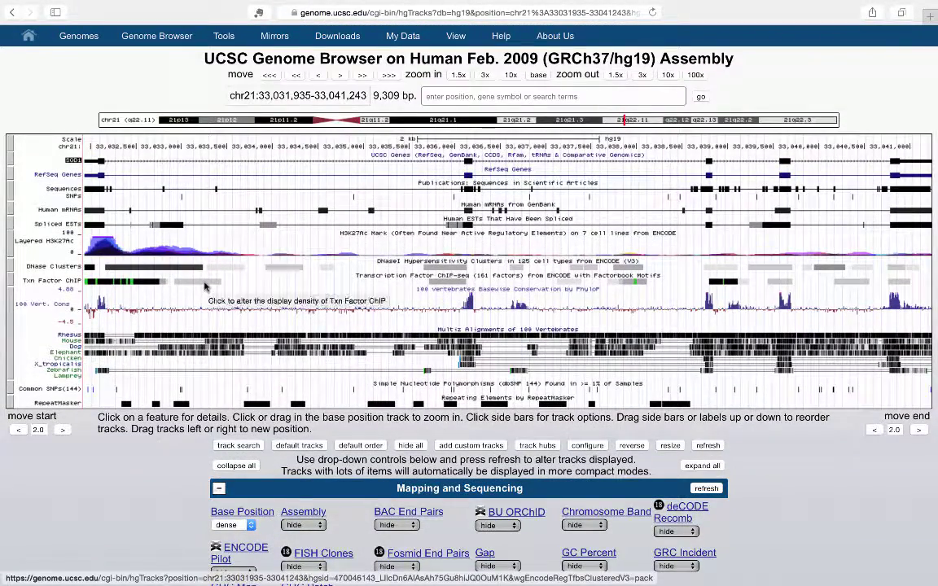